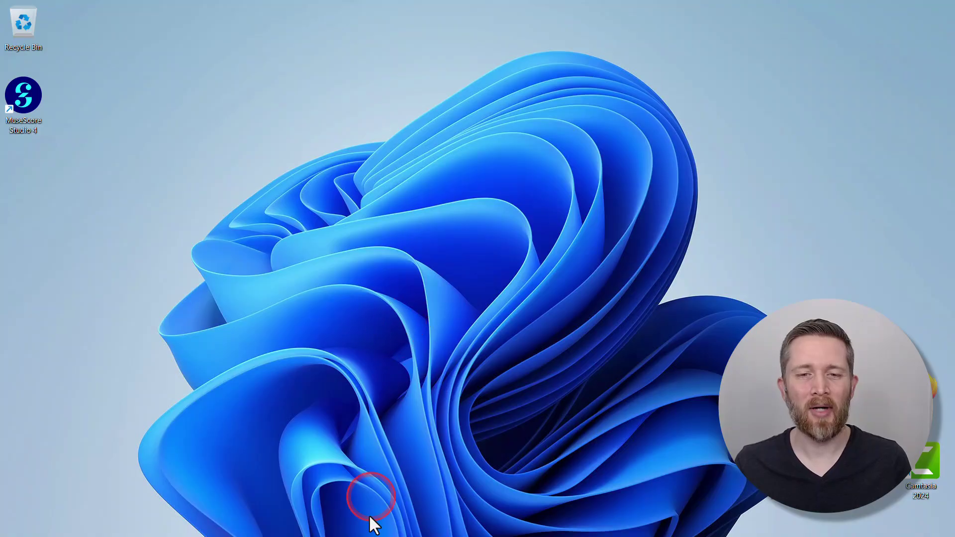
# Bring the MuseScore window with the 'How to Add Grace Notes' piano score to the front.
pyautogui.moveTo(375, 521)
pyautogui.click(433, 523)
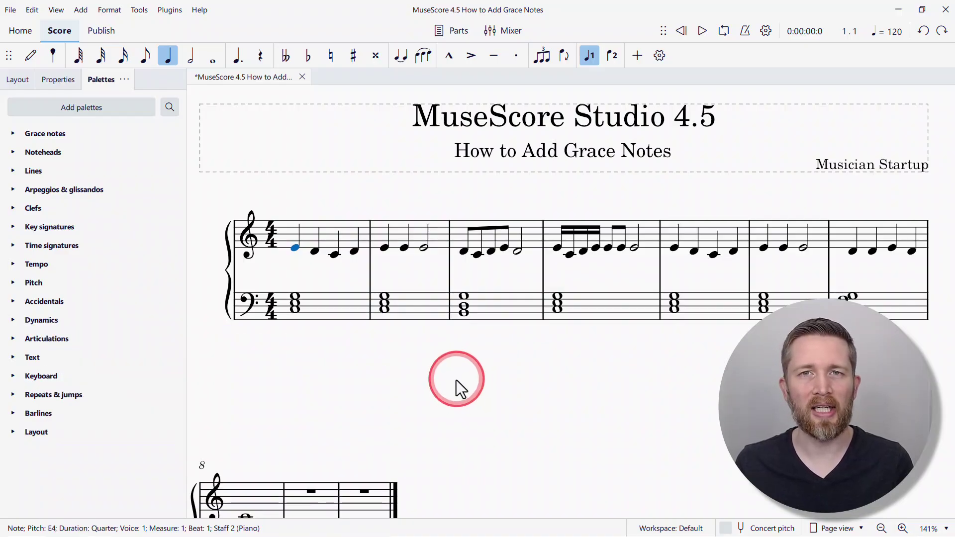
pyautogui.click(380, 371)
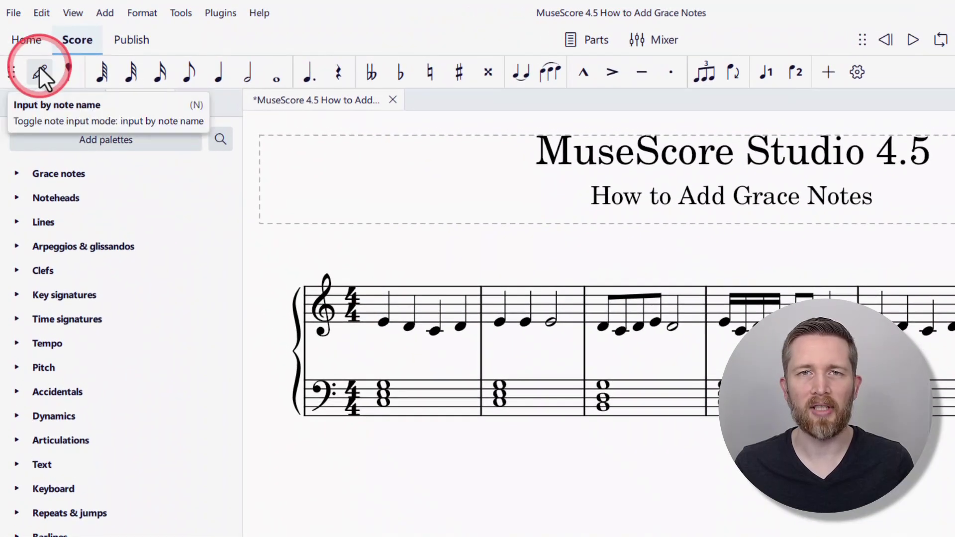
pyautogui.click(39, 67)
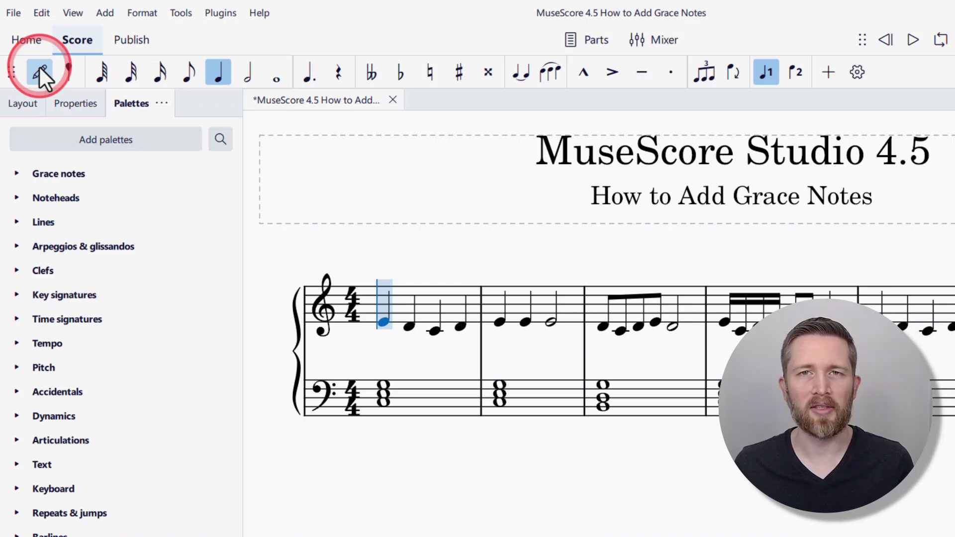
pyautogui.click(39, 65)
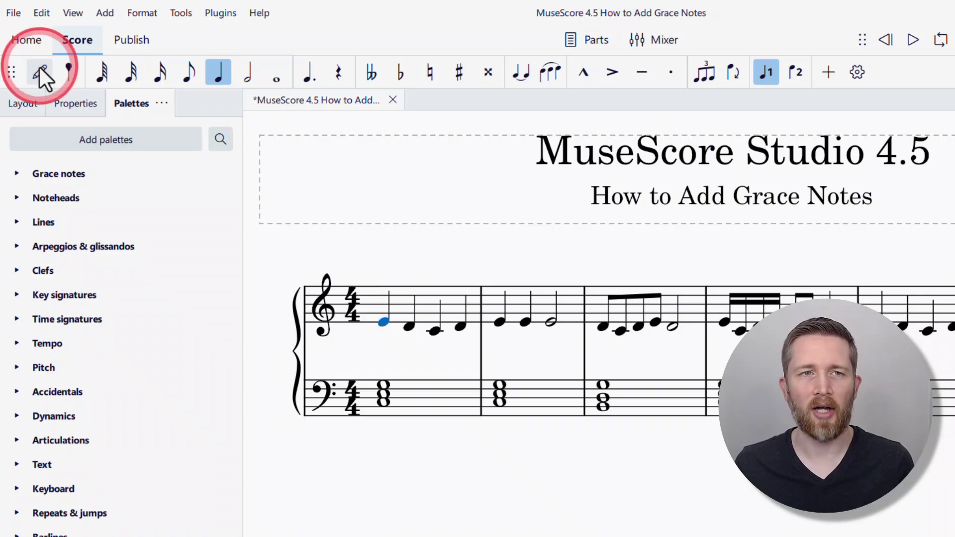
pyautogui.click(386, 322)
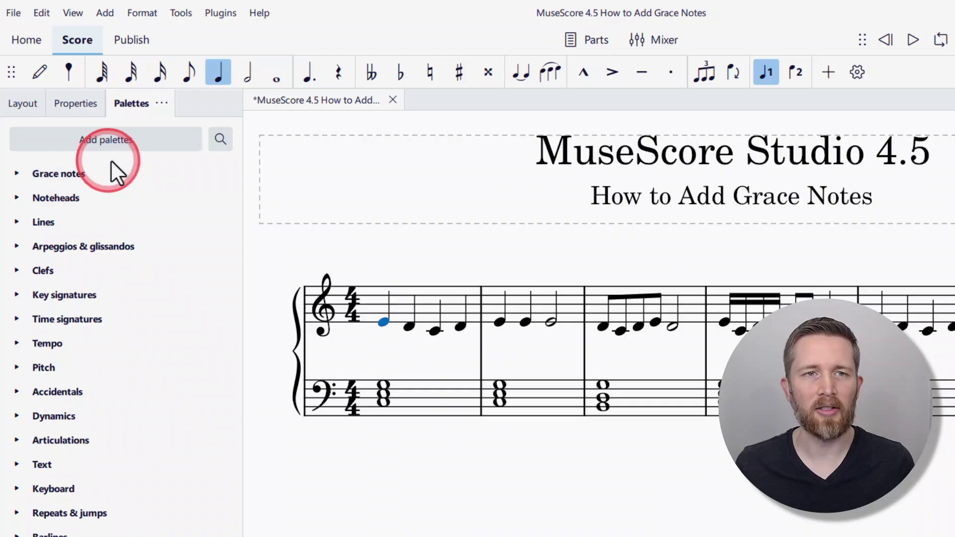
# Expand the Grace notes palette and add an acciaccatura before the first melody note.
pyautogui.click(127, 144)
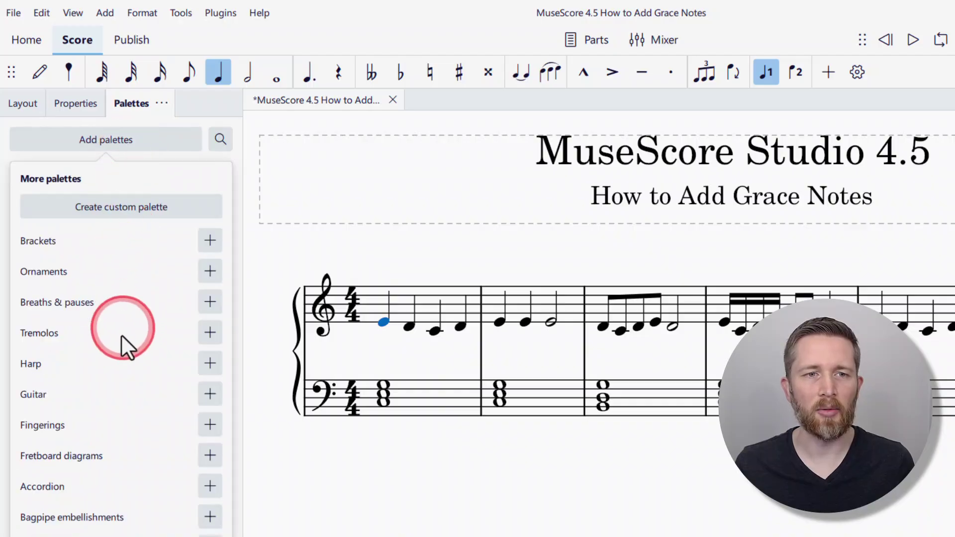
pyautogui.click(245, 166)
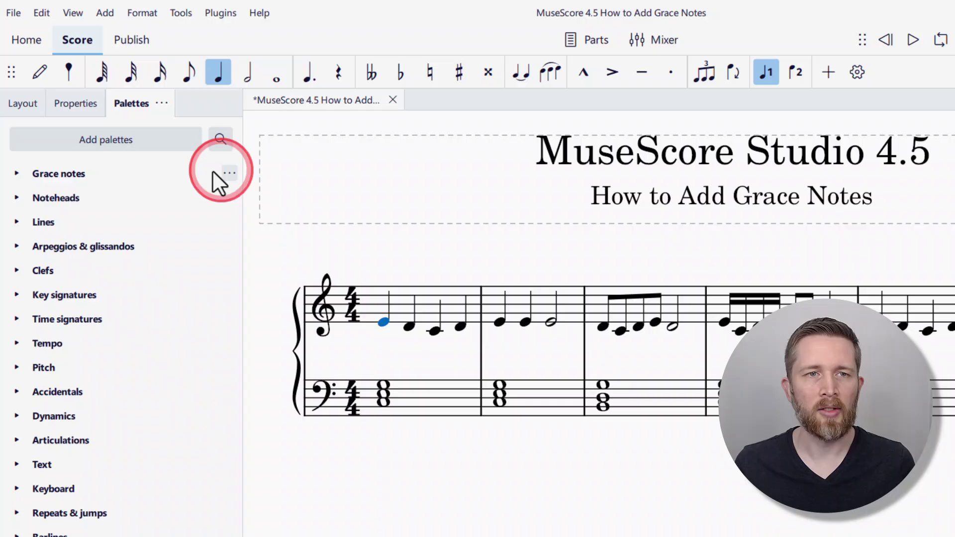
pyautogui.click(17, 173)
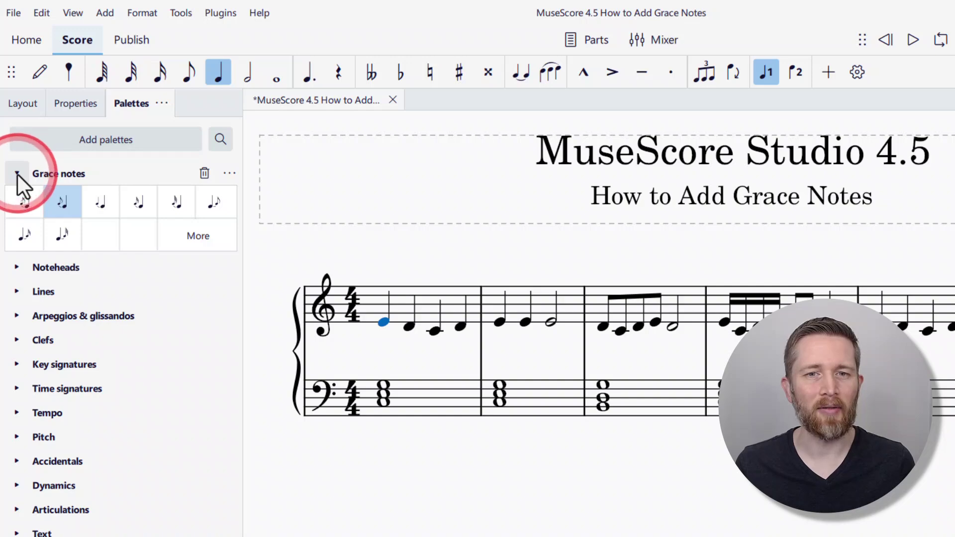
pyautogui.click(28, 201)
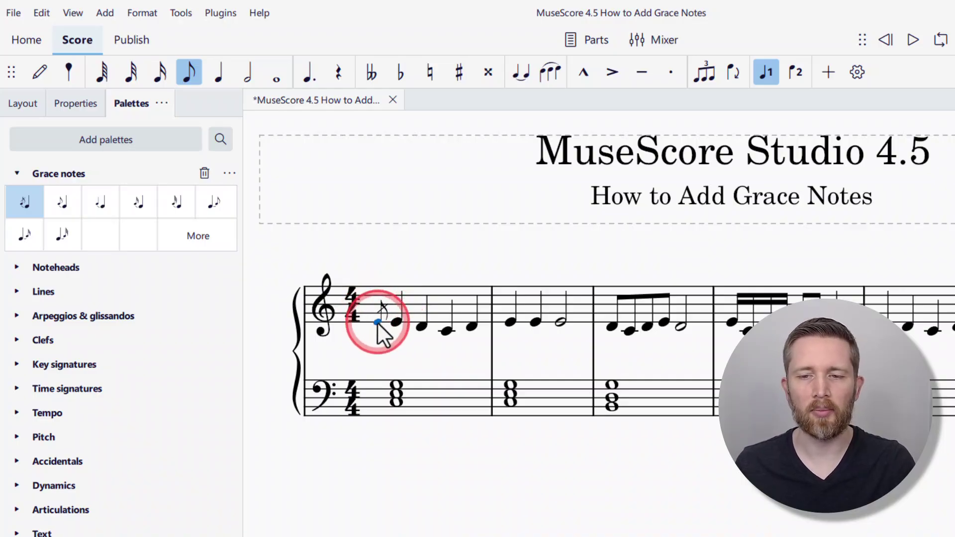
# Delete the acciaccatura, add appoggiatura grace notes before the first note, then undo the extras.
pyautogui.press('Delete')
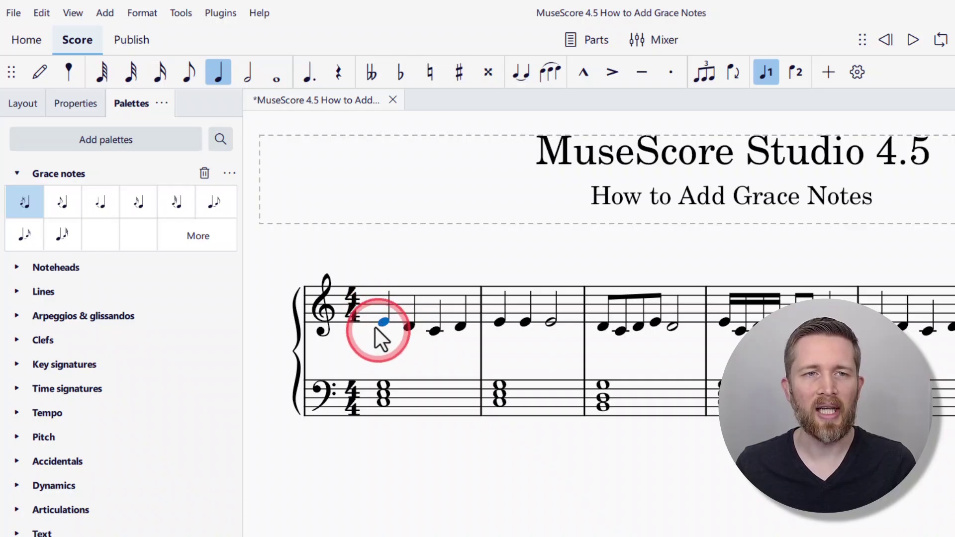
pyautogui.click(65, 204)
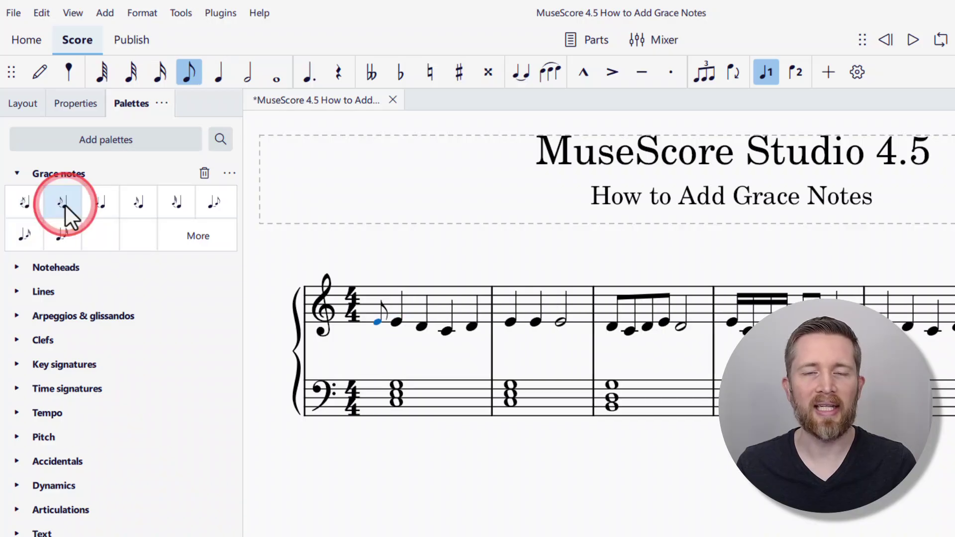
pyautogui.click(65, 205)
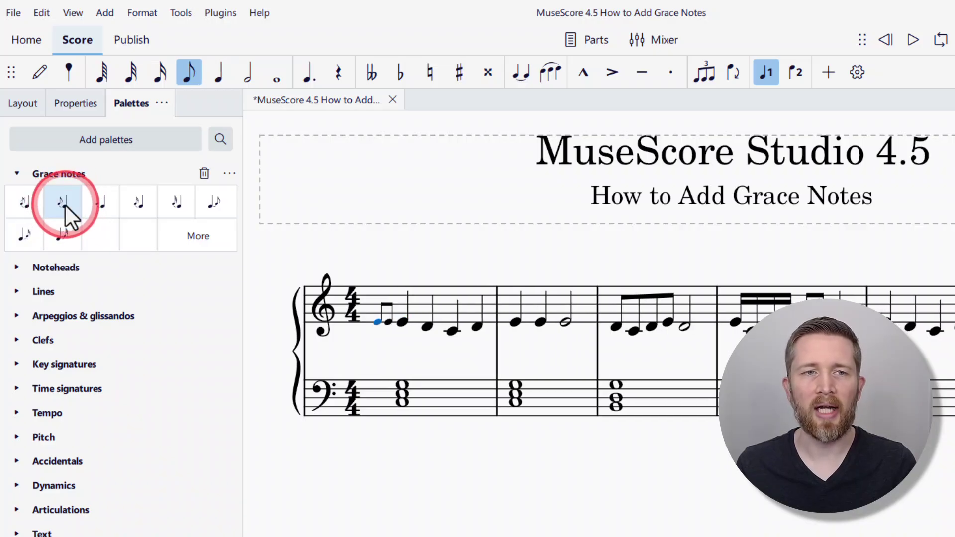
pyautogui.click(65, 204)
pyautogui.click(65, 204)
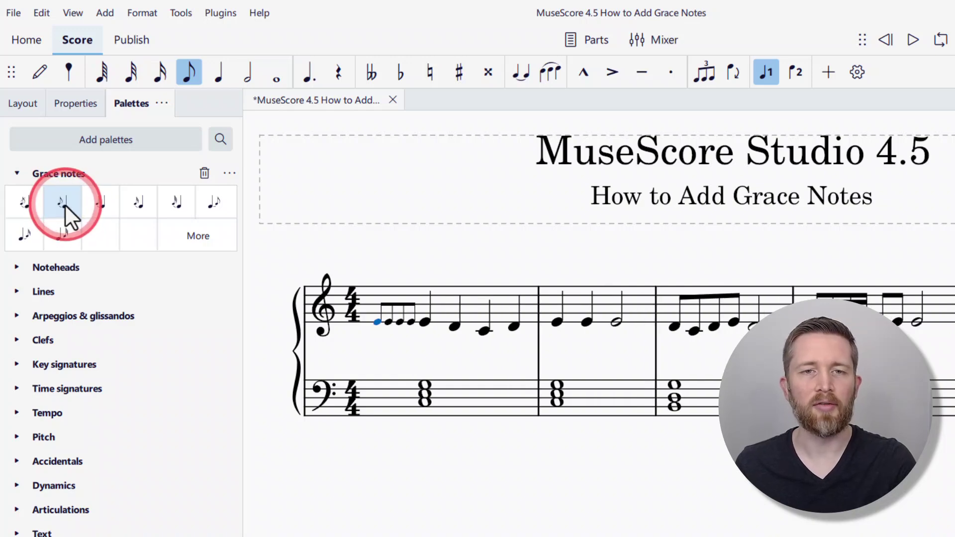
pyautogui.hotkey('ctrl', 'z')
pyautogui.hotkey('ctrl', 'z')
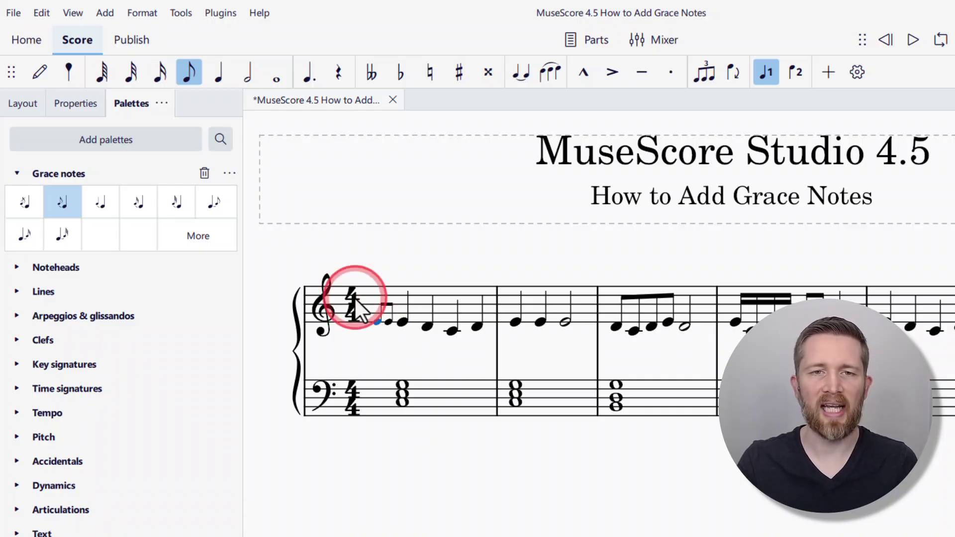
pyautogui.press('Up')
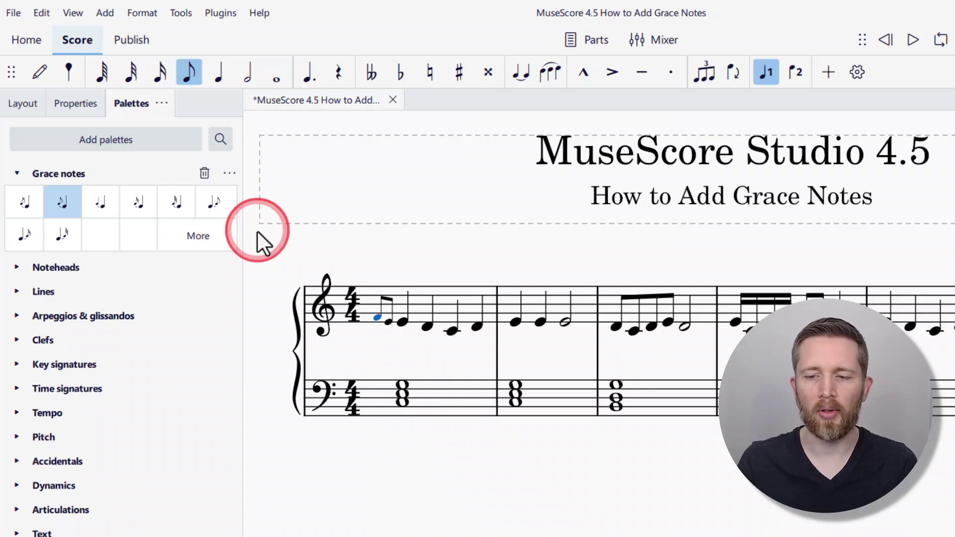
pyautogui.press('Up')
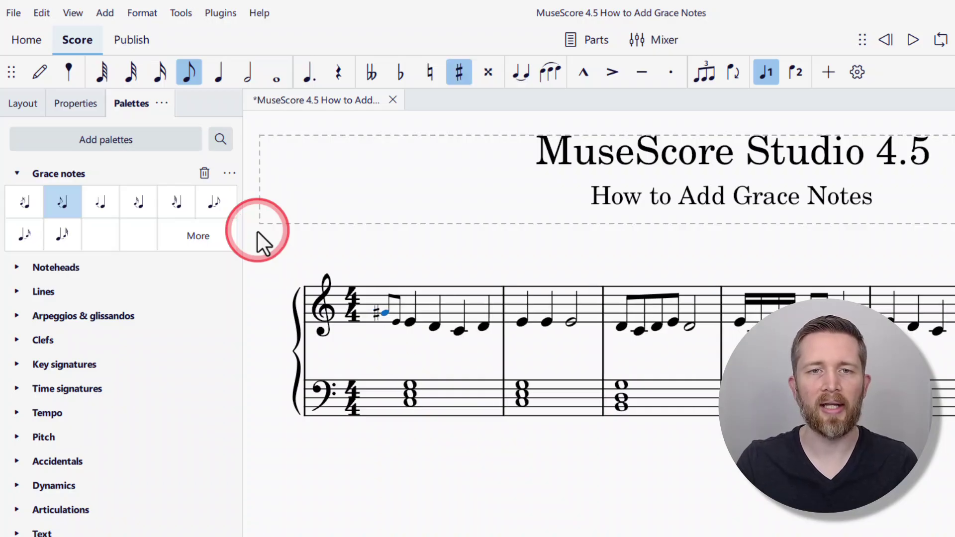
pyautogui.press('Up')
pyautogui.press('Down')
pyautogui.press('Down')
pyautogui.press('Down')
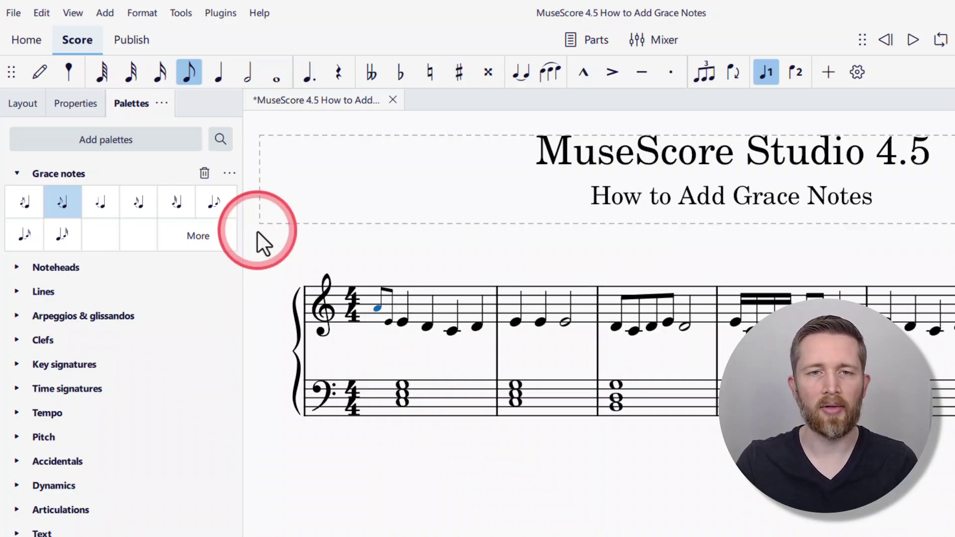
pyautogui.press('Down')
pyautogui.press('Down')
pyautogui.press('Down')
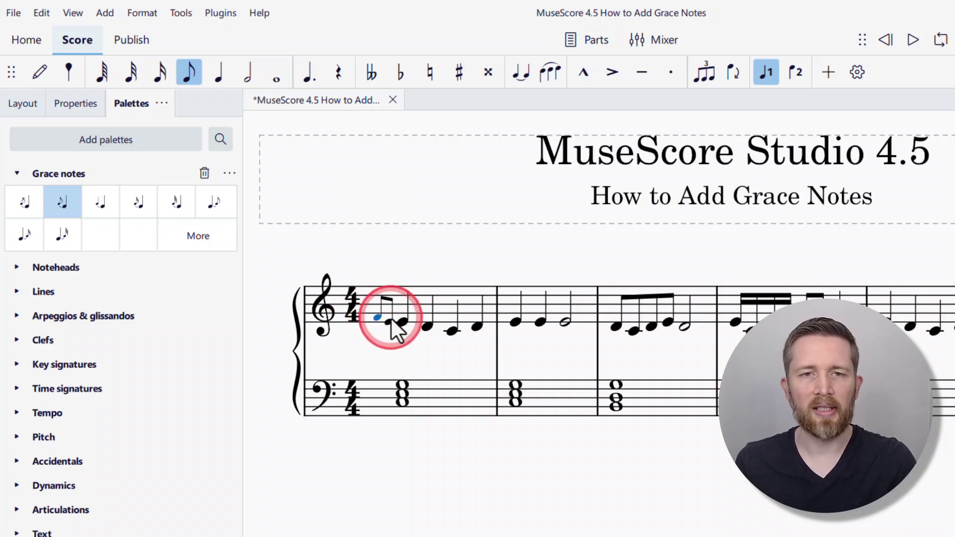
pyautogui.moveTo(384, 316); pyautogui.dragTo(382, 319)
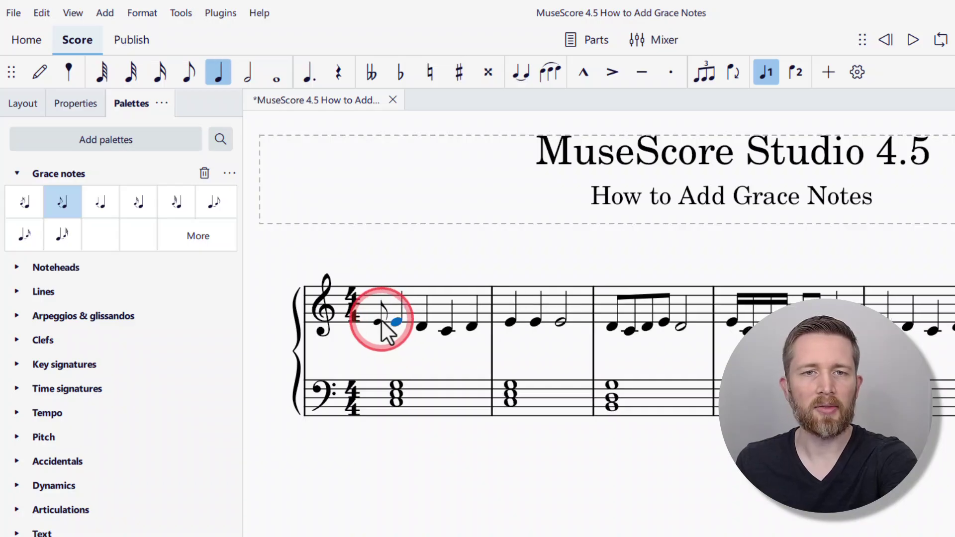
# Try quarter and eighth-after grace notes, then leave one sixteenth grace note before the first note.
pyautogui.press('Delete')
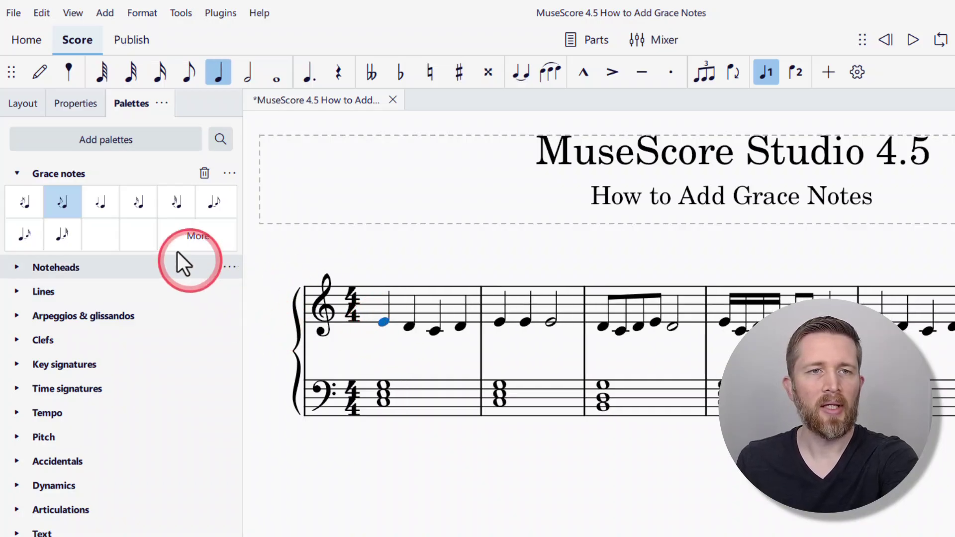
pyautogui.click(108, 199)
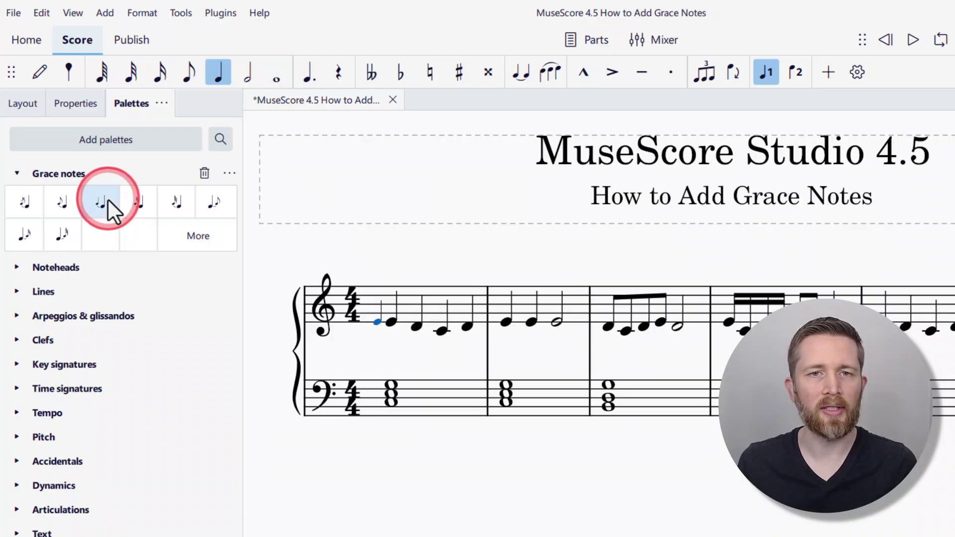
pyautogui.click(138, 201)
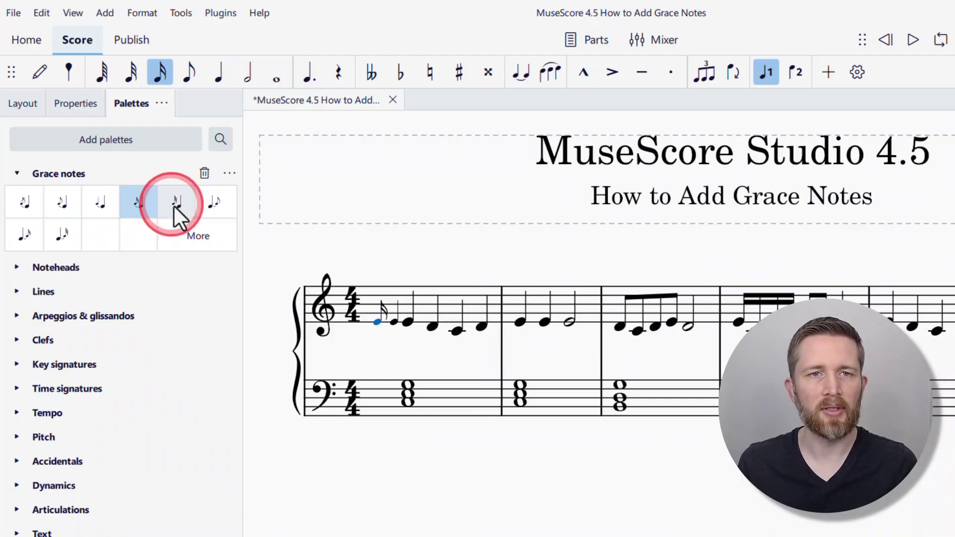
pyautogui.click(212, 205)
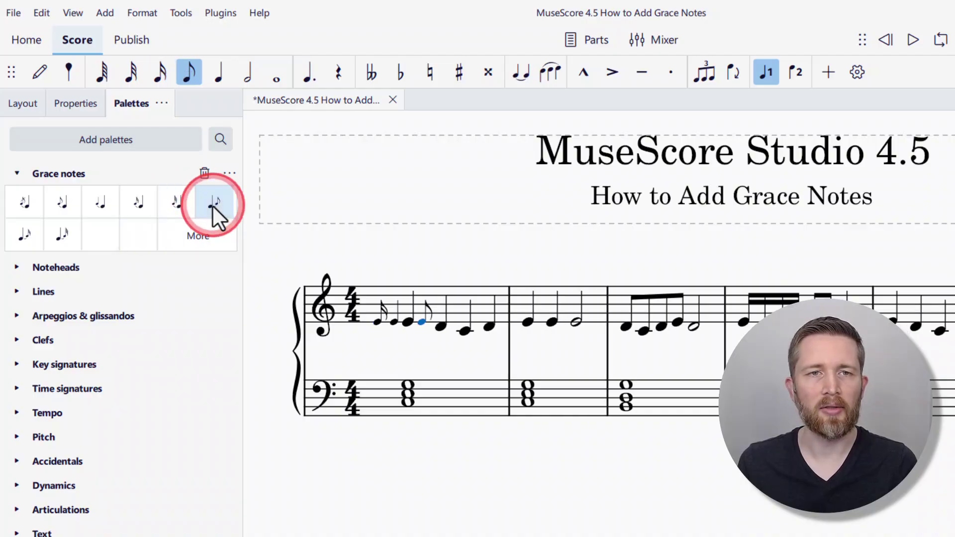
pyautogui.hotkey('ctrl', 'z')
pyautogui.hotkey('ctrl', 'z')
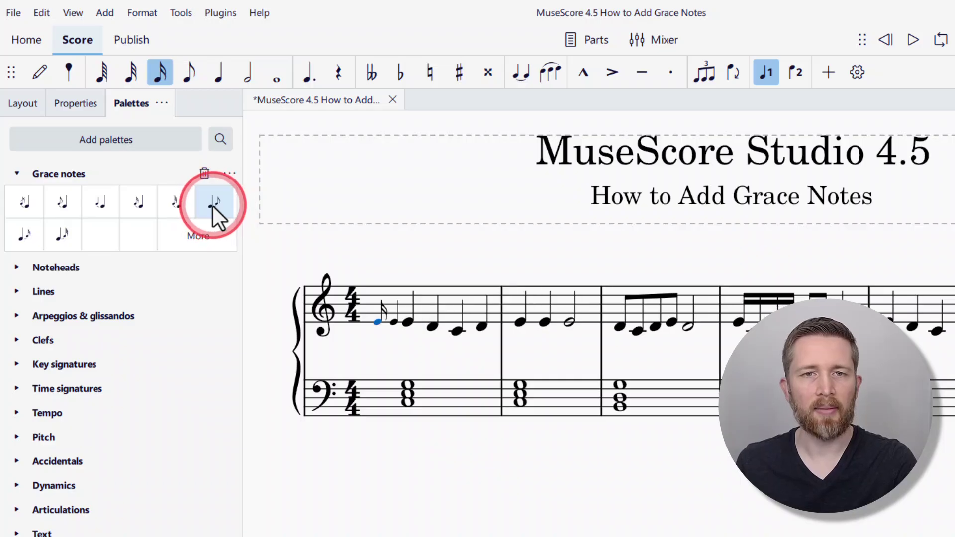
pyautogui.moveTo(213, 205); pyautogui.dragTo(233, 132)
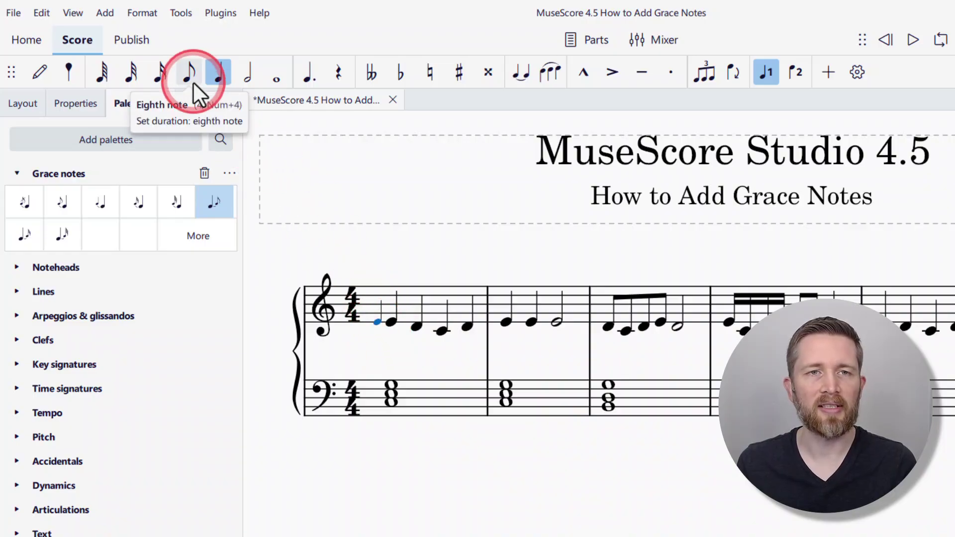
pyautogui.click(166, 79)
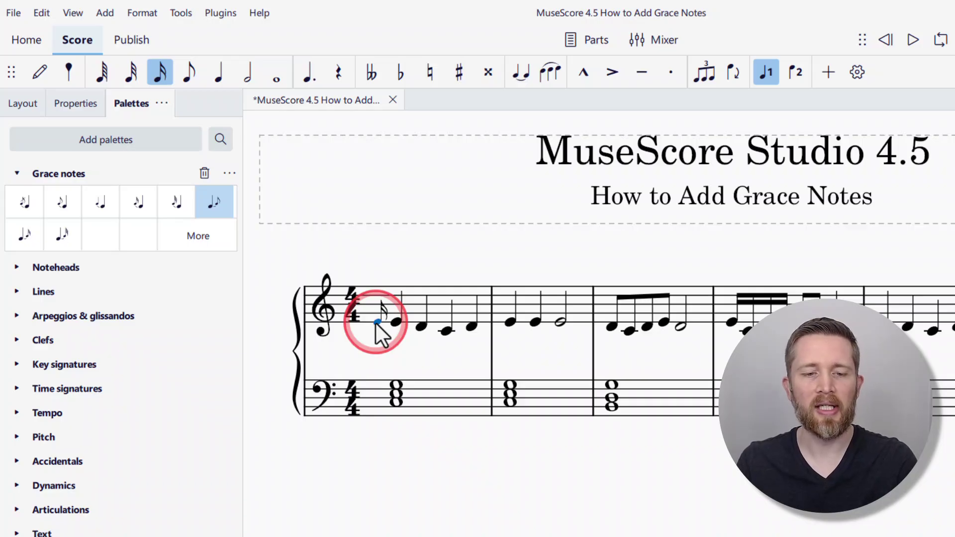
# Stack G and B onto the grace note as a chord, raising the new note two steps.
pyautogui.press('shift')
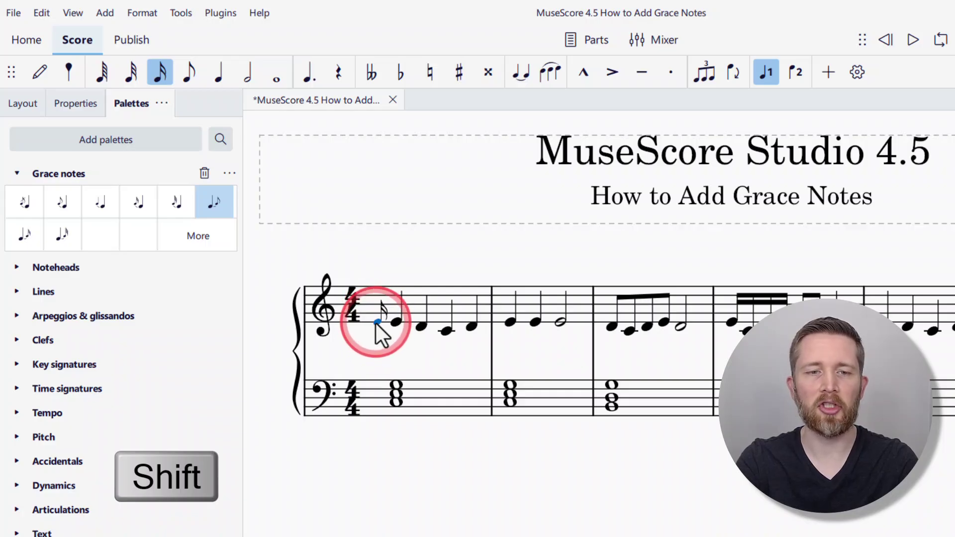
pyautogui.hotkey('shift', 'g')
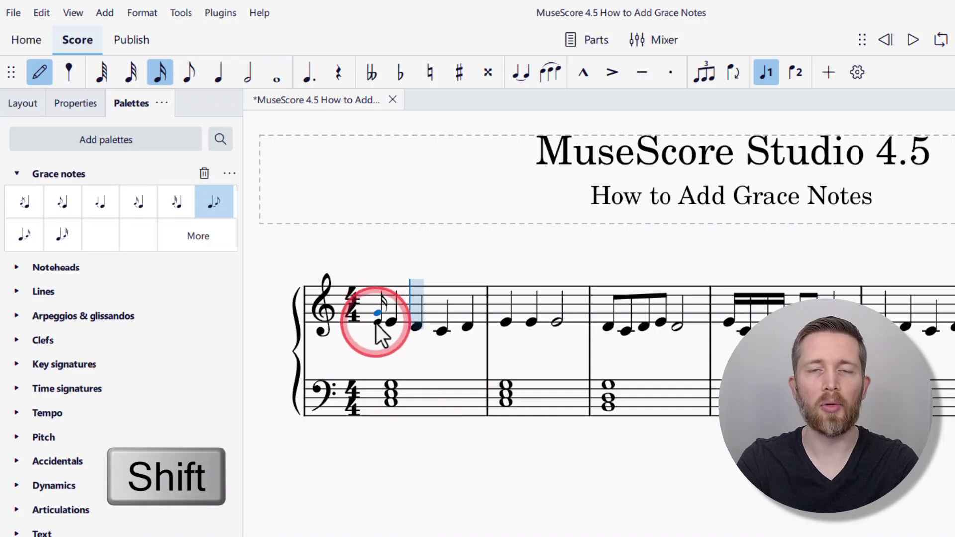
pyautogui.hotkey('shift', 'b')
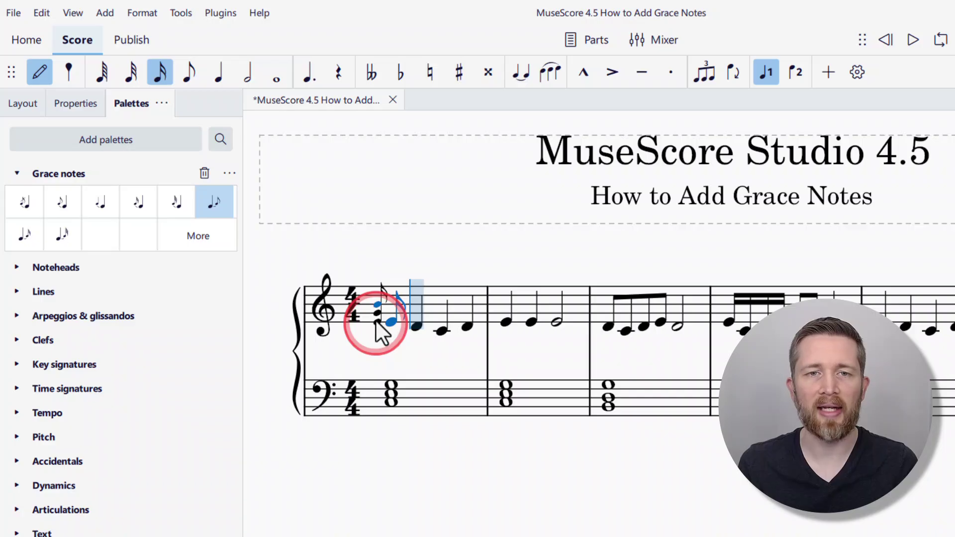
pyautogui.click(376, 315)
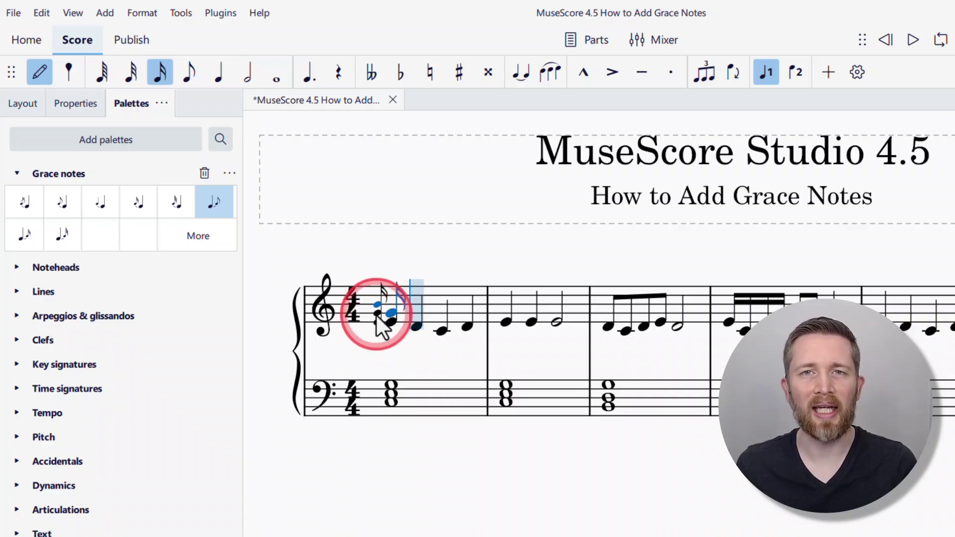
pyautogui.click(376, 306)
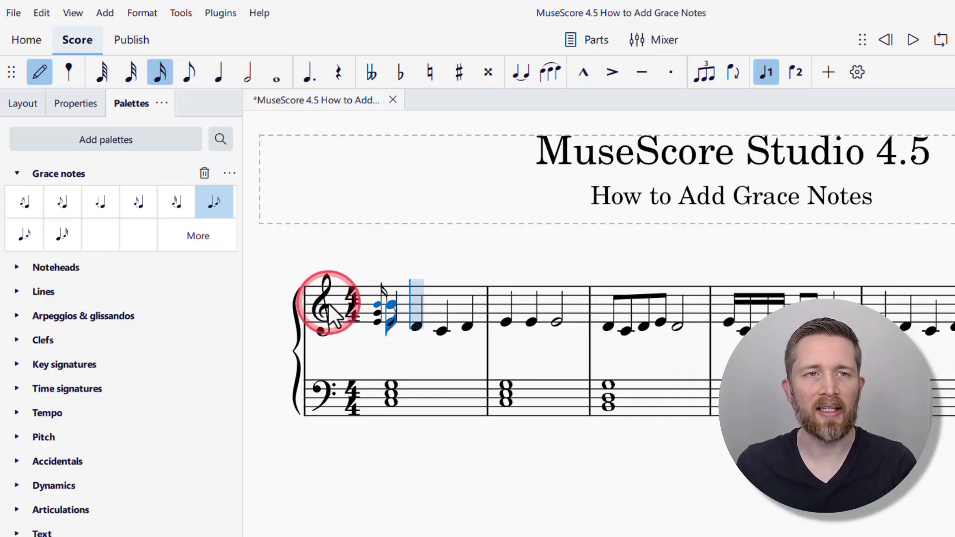
pyautogui.click(40, 72)
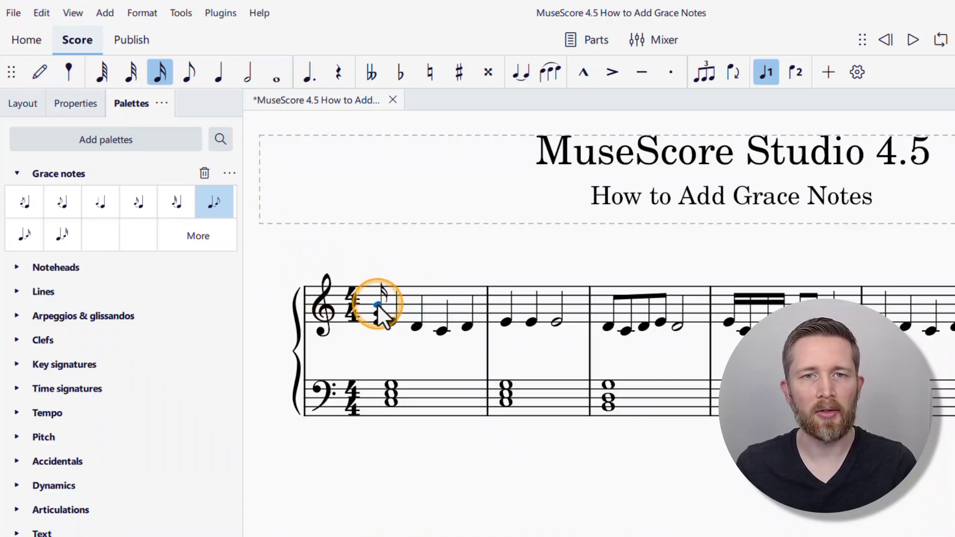
# Nudge the grace note down and back up, test a flat, then delete the grace notes.
pyautogui.moveTo(377, 303); pyautogui.dragTo(378, 308)
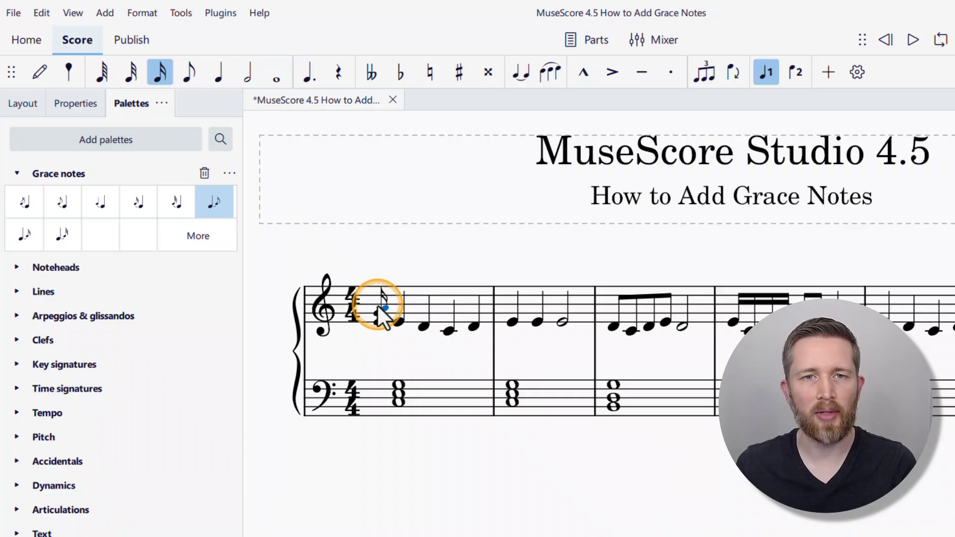
pyautogui.click(380, 293)
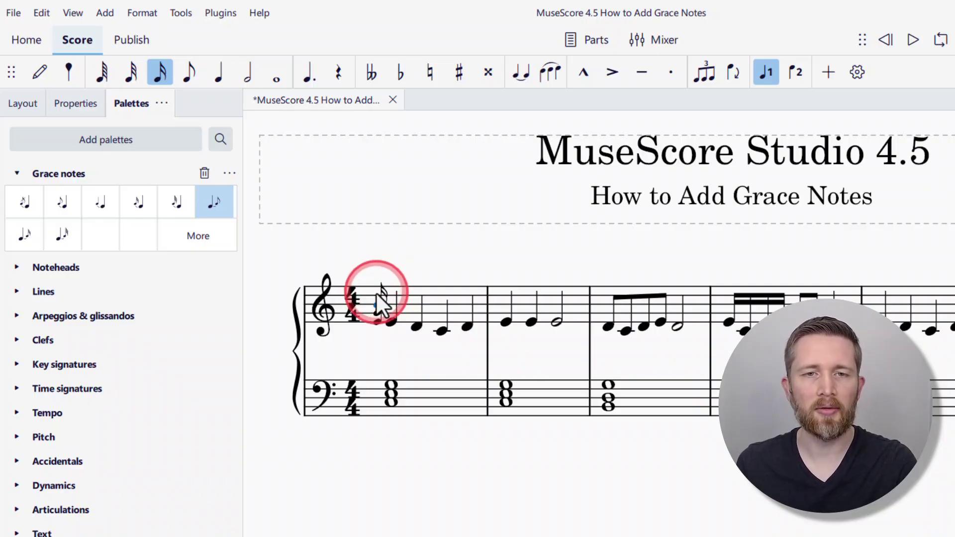
pyautogui.press('Down')
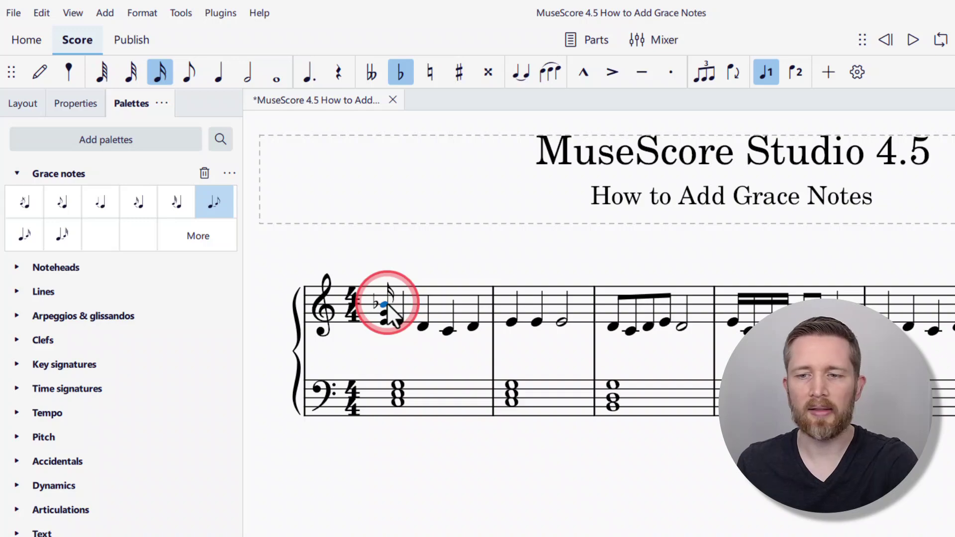
pyautogui.hotkey('ctrl', 'z')
pyautogui.hotkey('ctrl', 'z')
pyautogui.hotkey('ctrl', 'z')
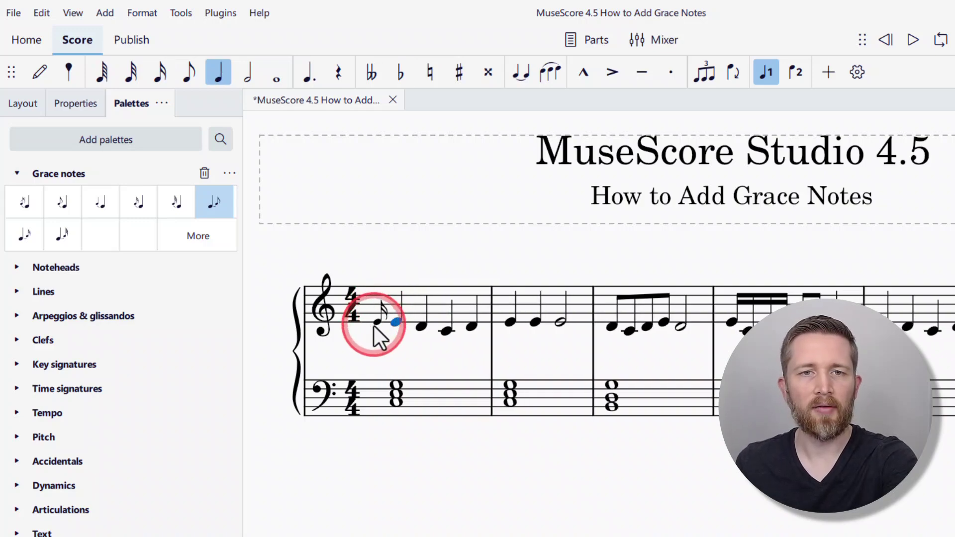
pyautogui.click(376, 321)
pyautogui.press('Delete')
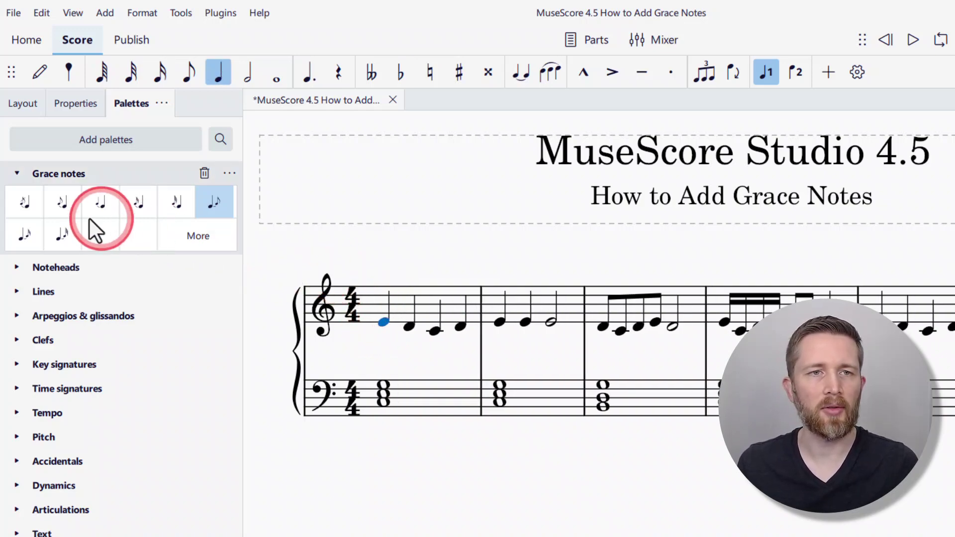
# Add two beamed acciaccaturas before the first note and slur them into it with S.
pyautogui.click(38, 208)
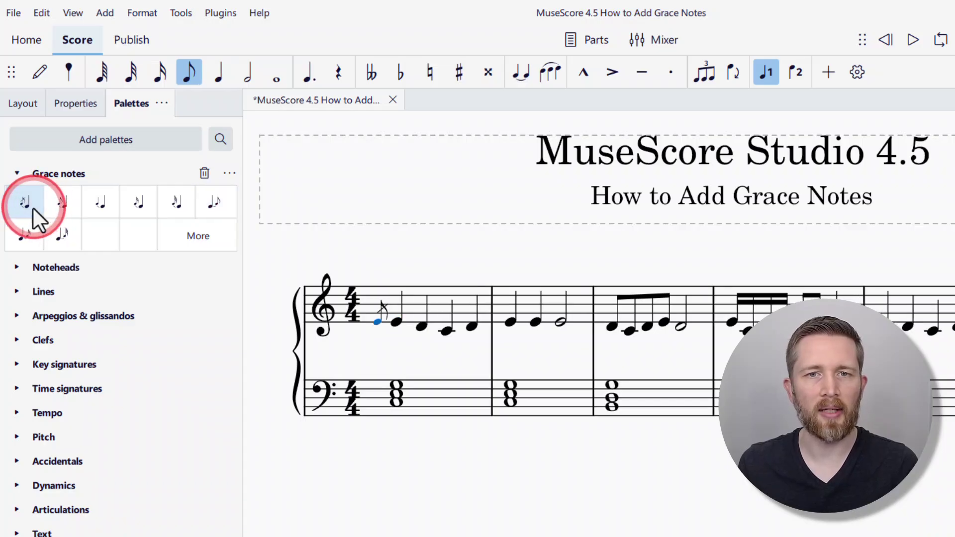
pyautogui.click(33, 209)
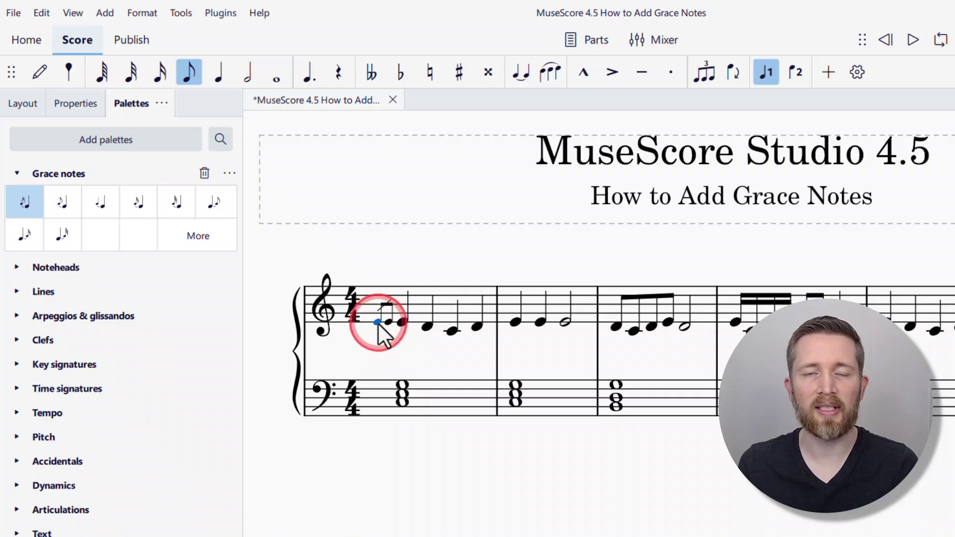
pyautogui.press('s')
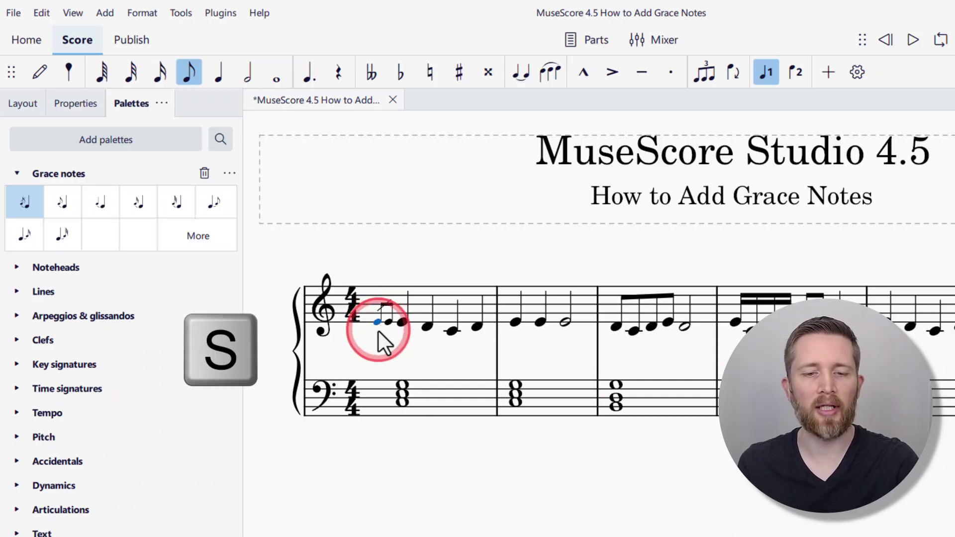
pyautogui.press('s')
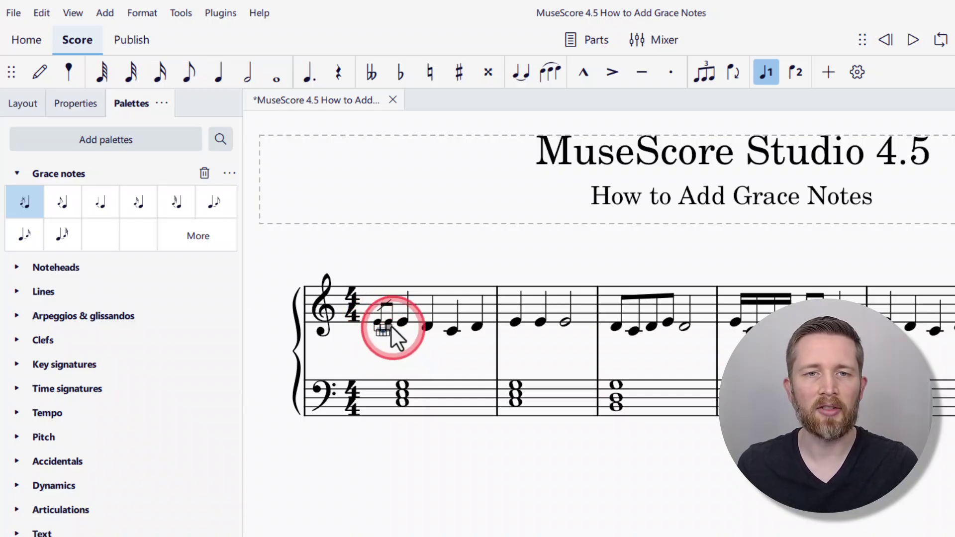
pyautogui.click(359, 341)
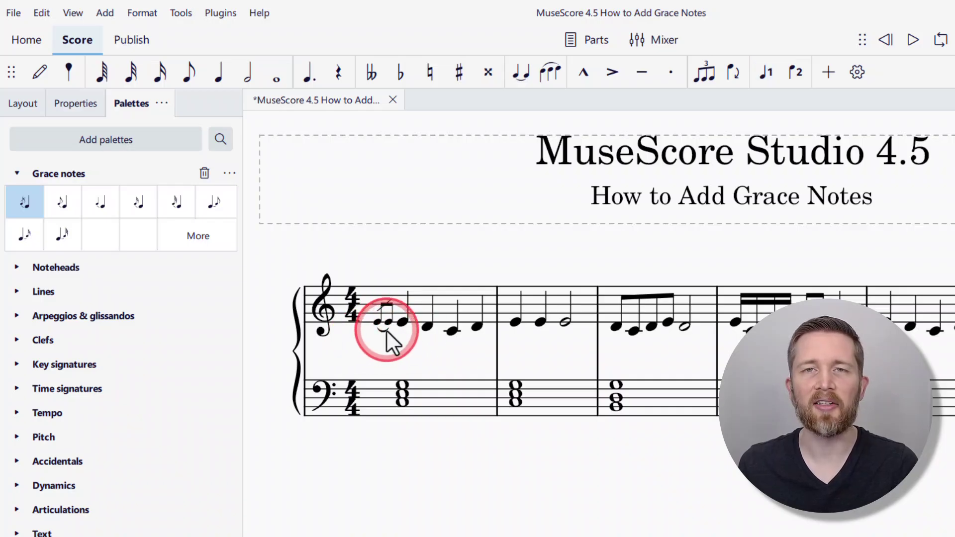